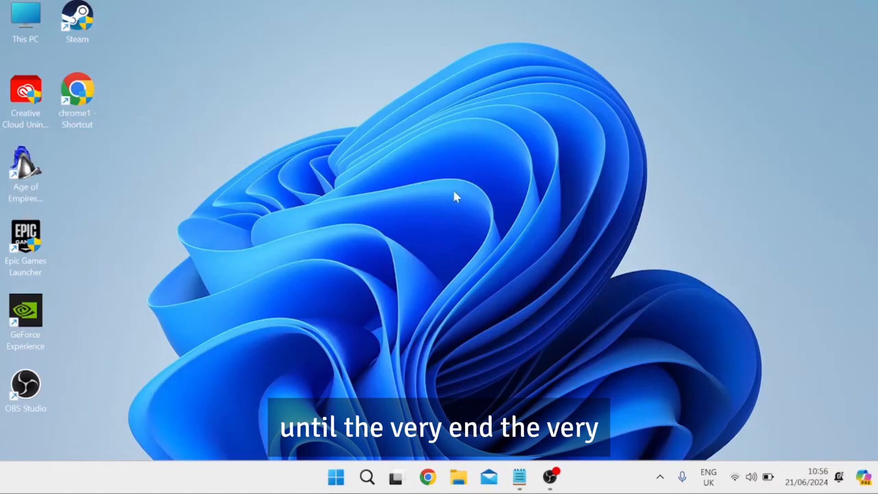
Switch to OBS Studio and open the output settings.
click(550, 477)
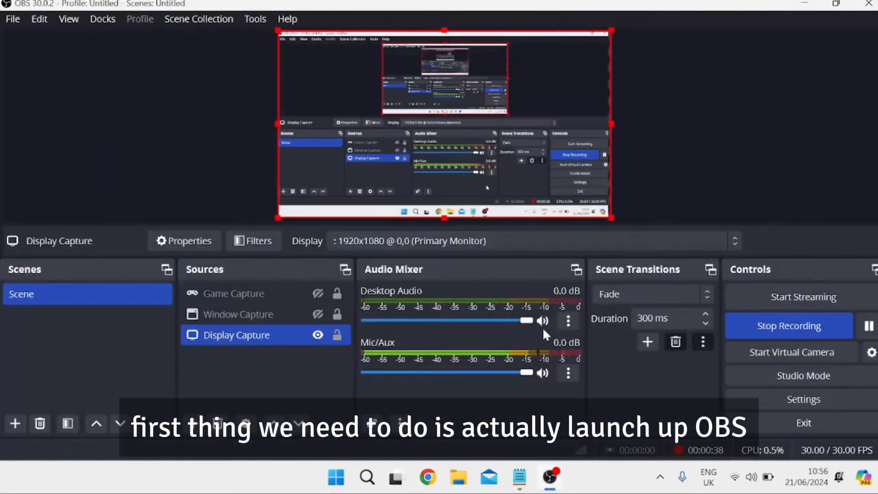
click(13, 19)
click(60, 87)
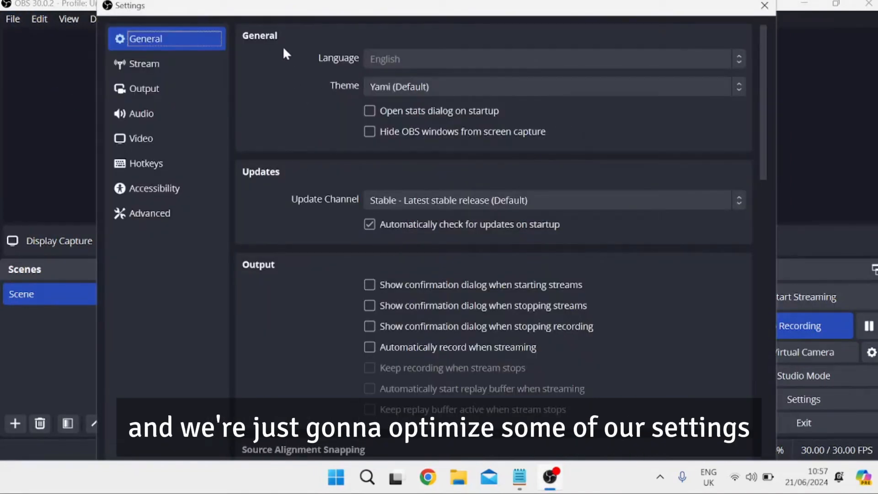
click(174, 92)
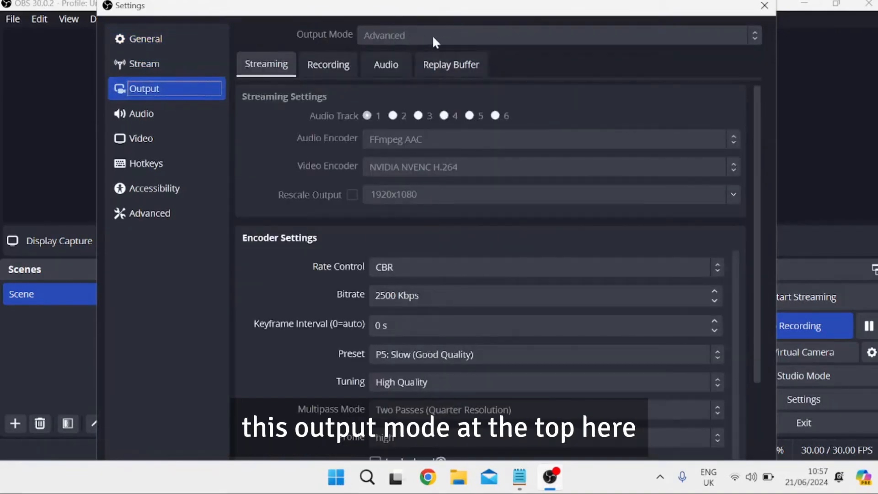
Check the streaming video encoder and the available rate control options, leaving CBR selected.
scroll(320, 133, down, 2)
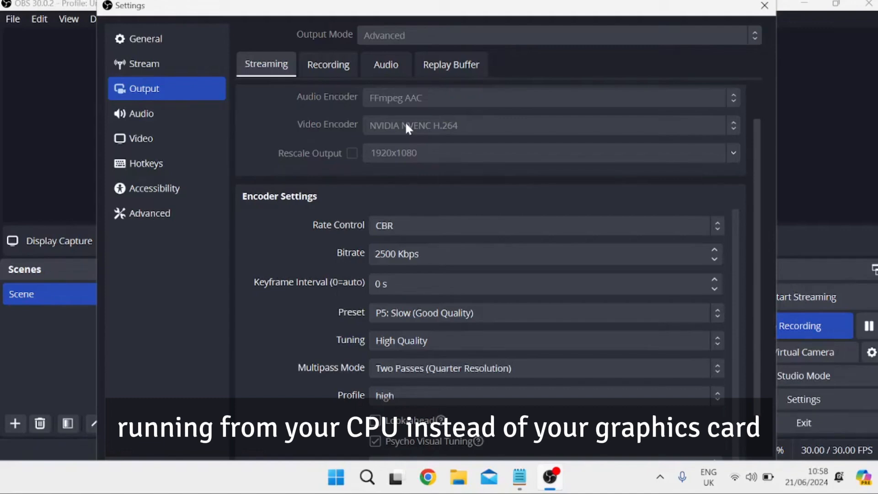
scroll(307, 171, down, 2)
scroll(311, 210, up, 1)
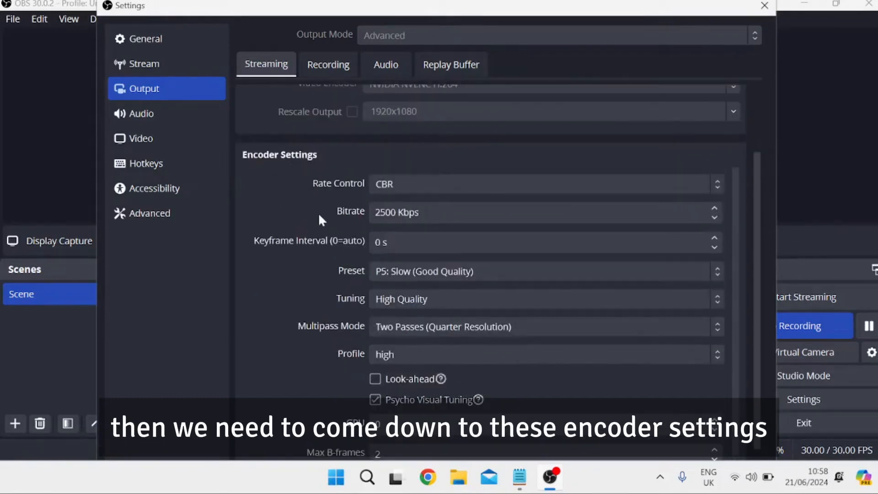
click(411, 188)
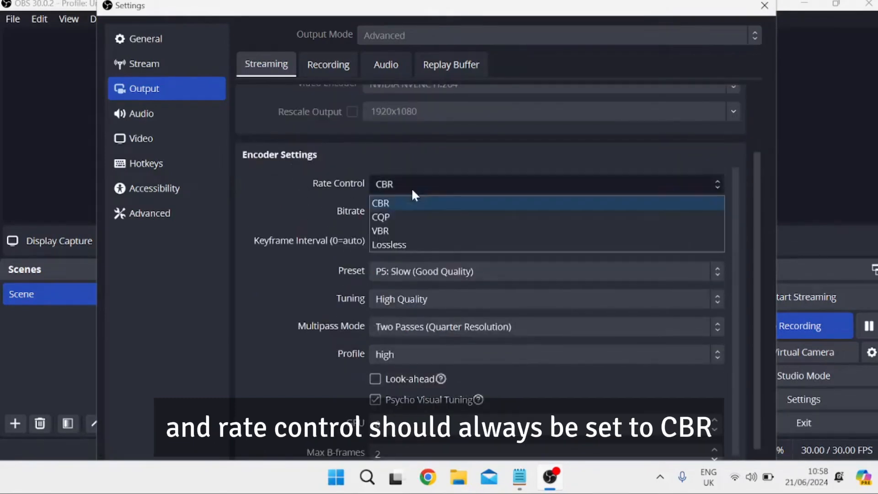
click(411, 187)
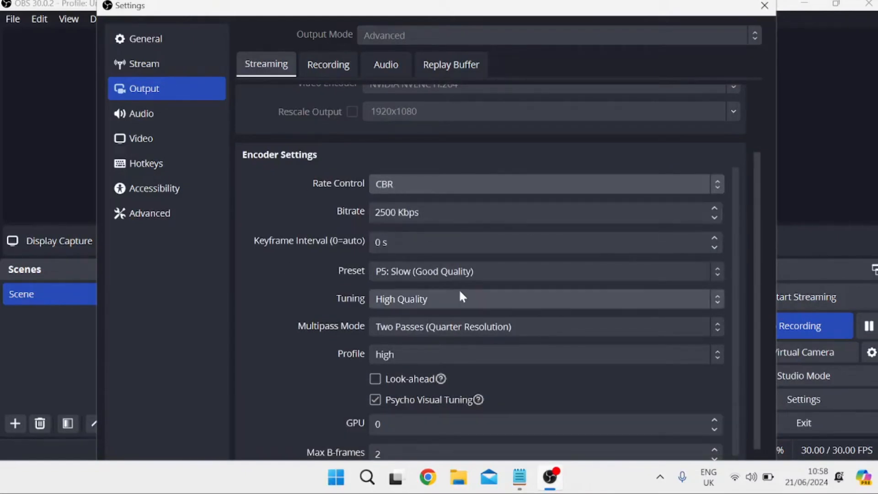
Switch to Chrome and run an internet speed test on speedtest.net.
click(427, 478)
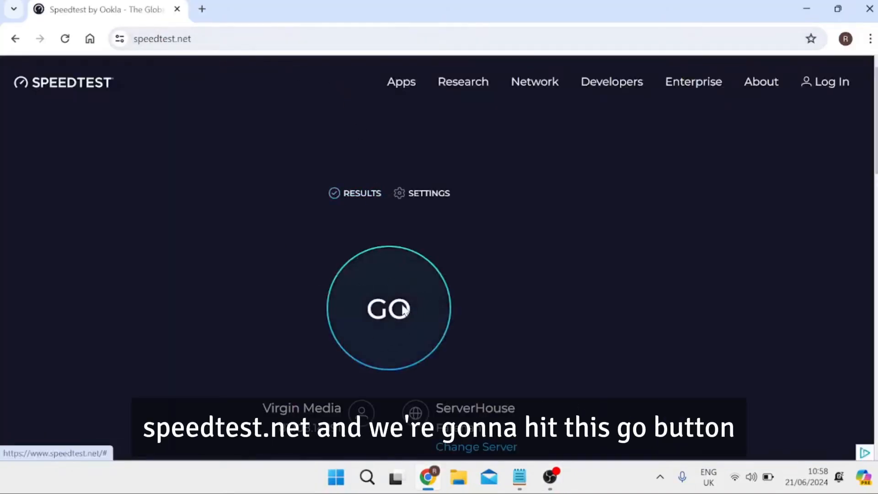
click(397, 305)
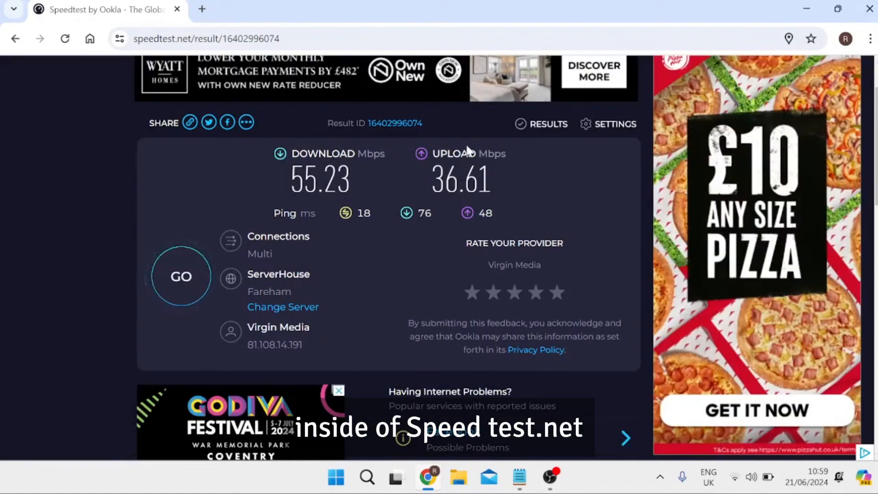
Switch back to OBS Studio and set the streaming encoder's bitrate to 3500 Kbps.
click(551, 474)
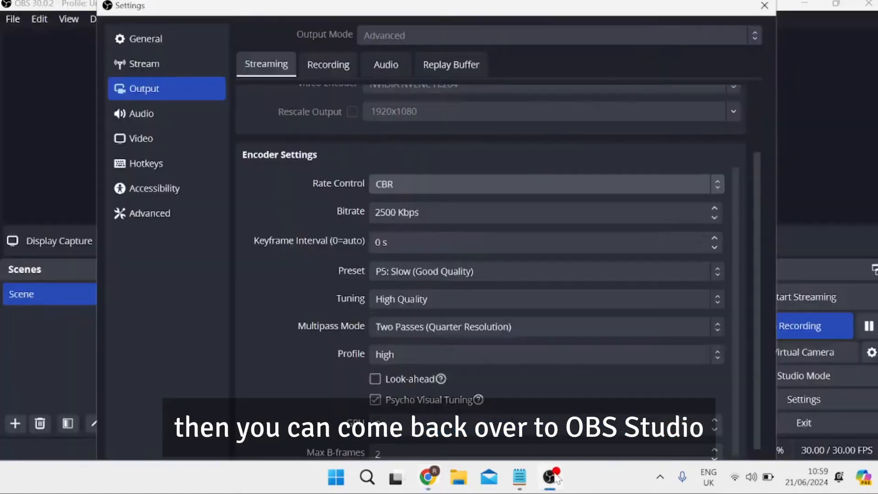
click(384, 212)
key(BackSpace)
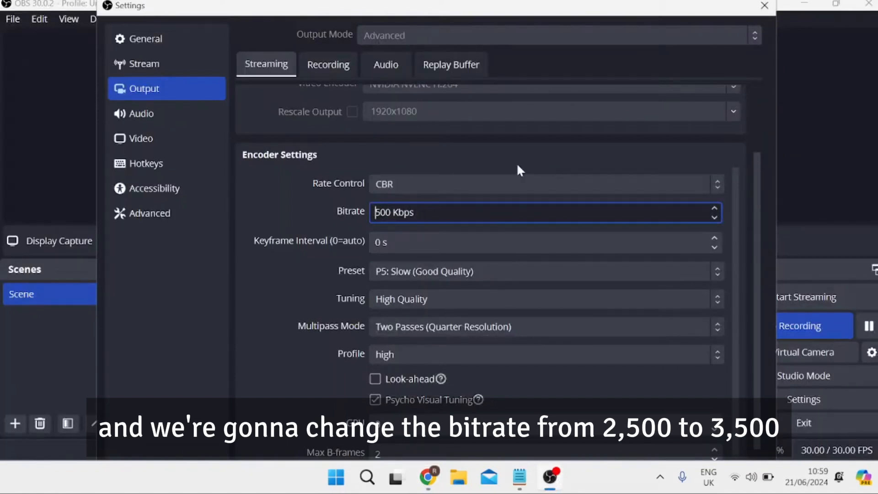
text(3)
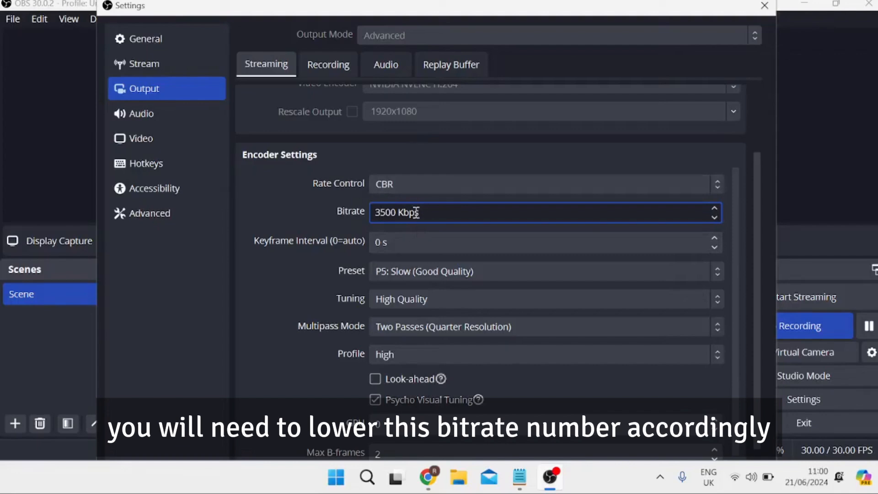
Set the streaming encoder's keyframe interval to 2 s.
scroll(341, 234, down, 1)
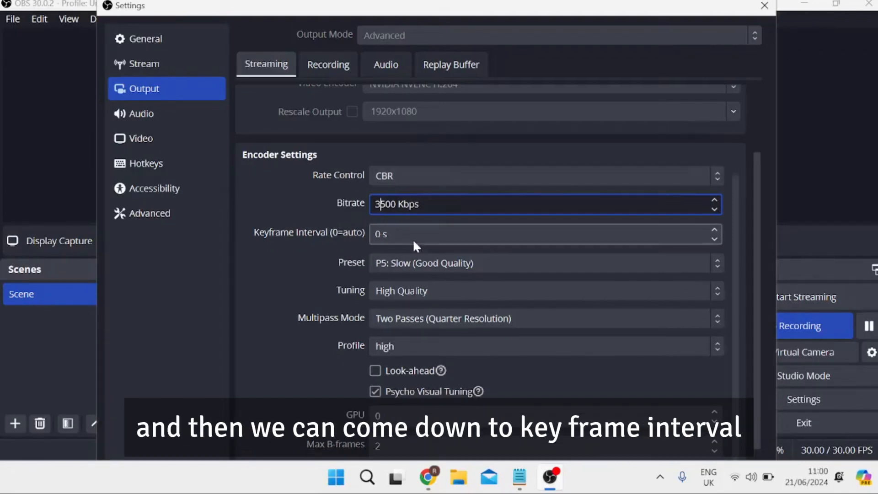
click(381, 233)
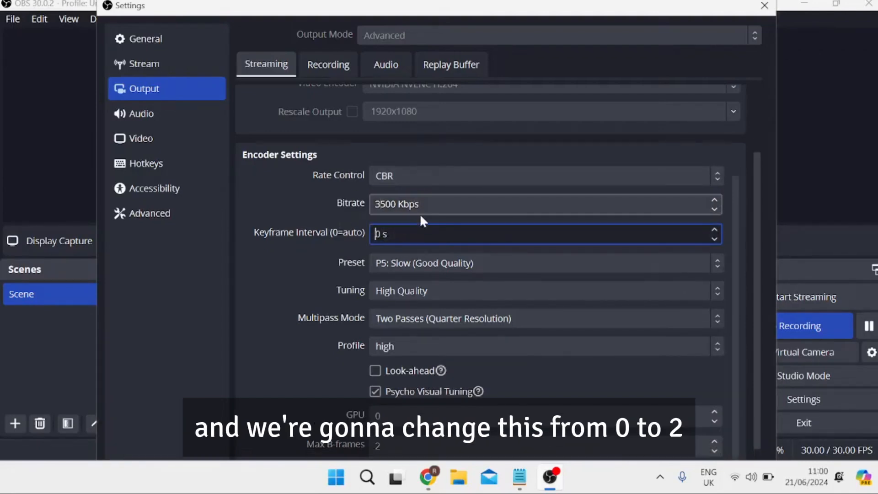
key(Delete)
text(2)
Look through the streaming encoder's preset options without changing the selected preset.
scroll(331, 235, down, 2)
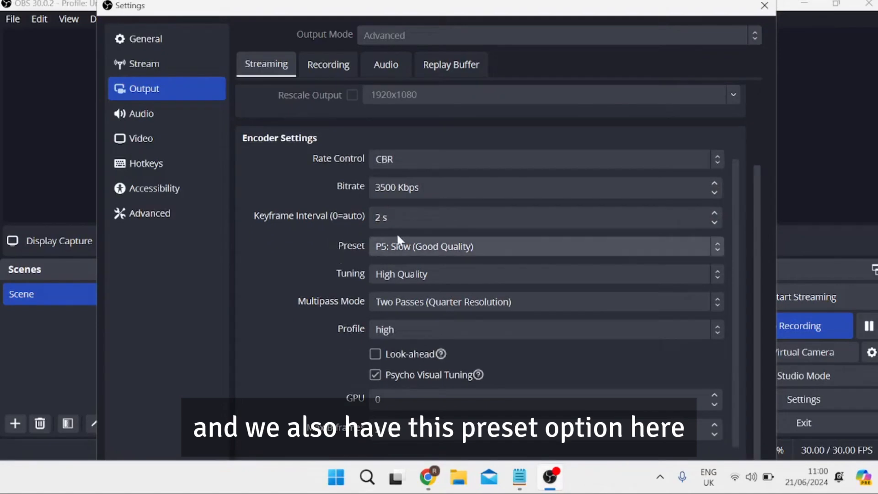
click(424, 245)
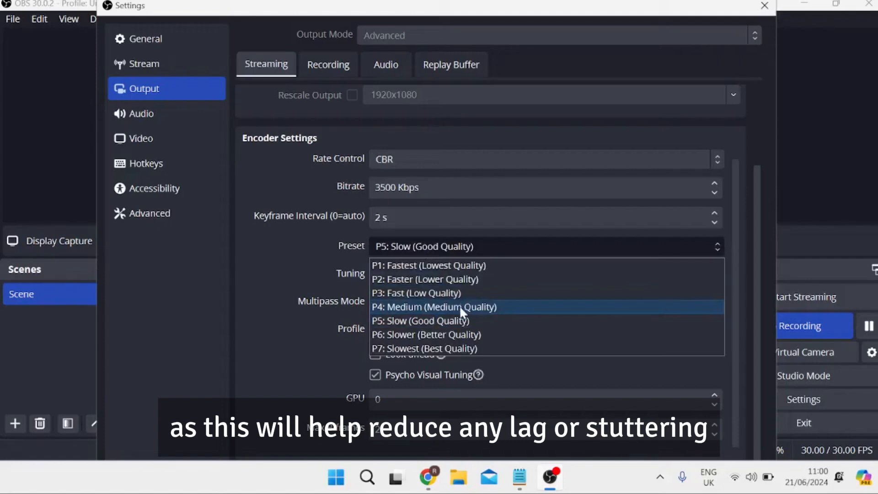
click(323, 240)
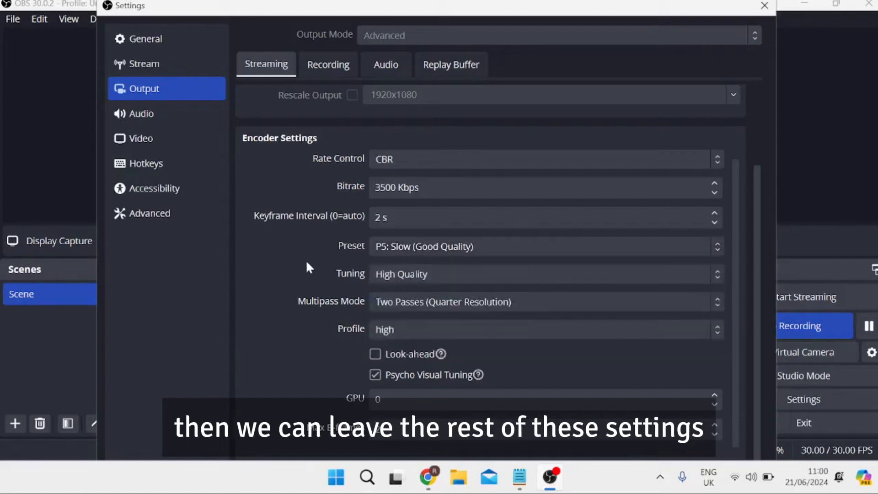
Set the bitrate to 15000 Kbps in the recording output's encoder settings.
click(327, 69)
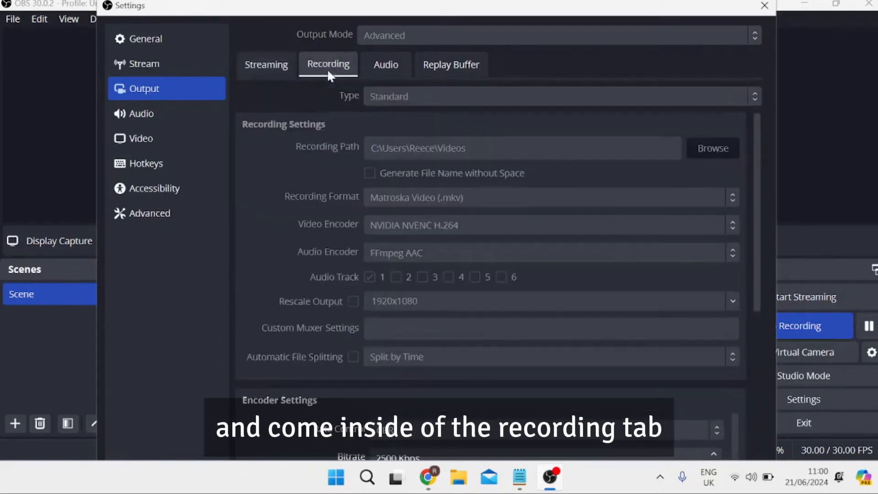
scroll(341, 191, down, 2)
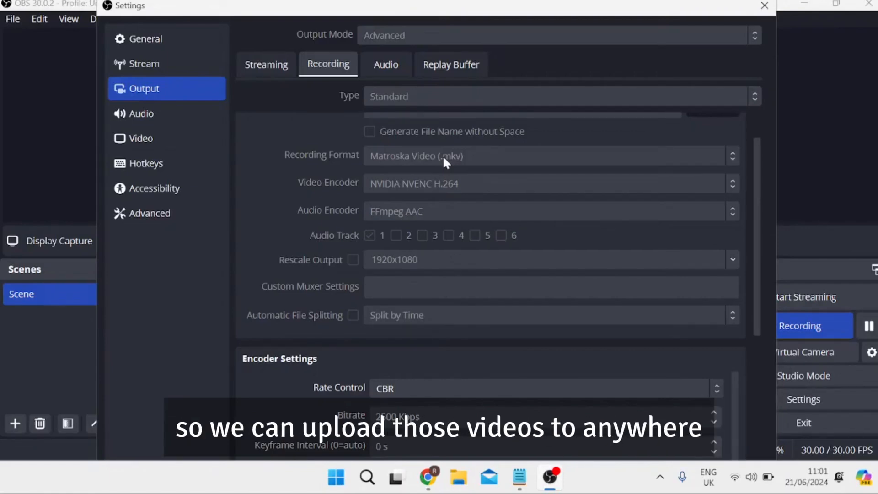
scroll(308, 144, down, 2)
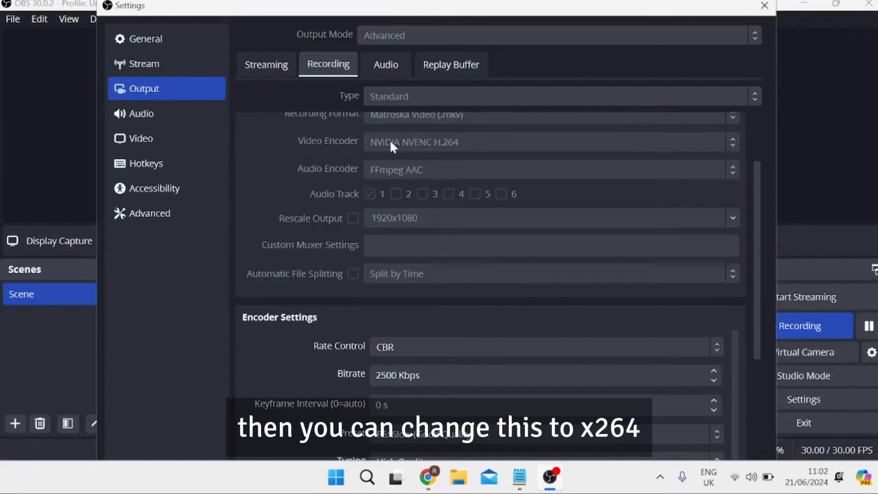
scroll(323, 189, down, 2)
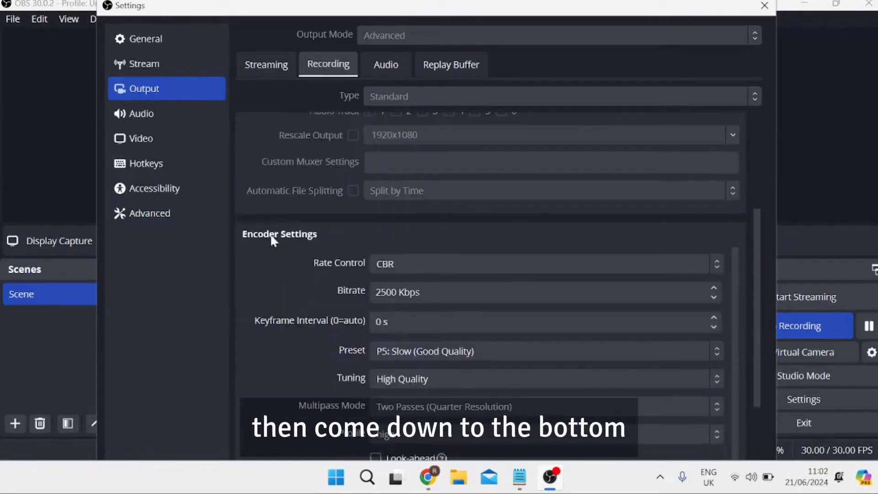
scroll(278, 235, down, 1)
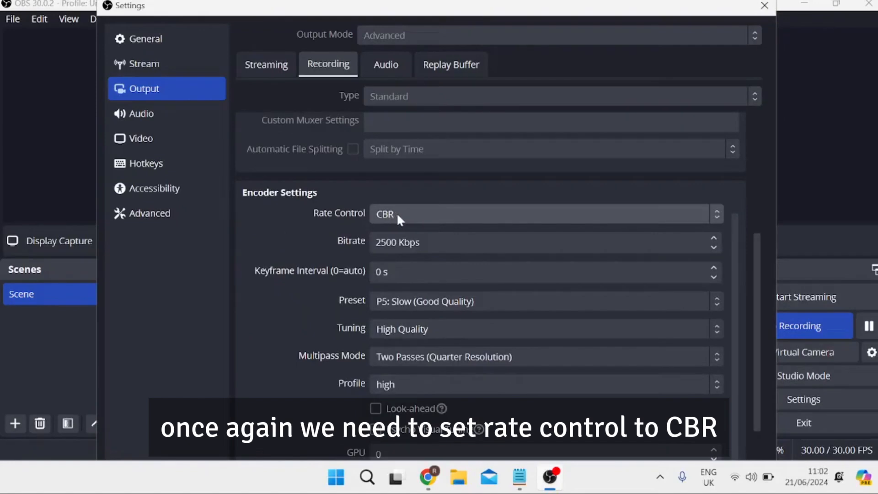
click(381, 242)
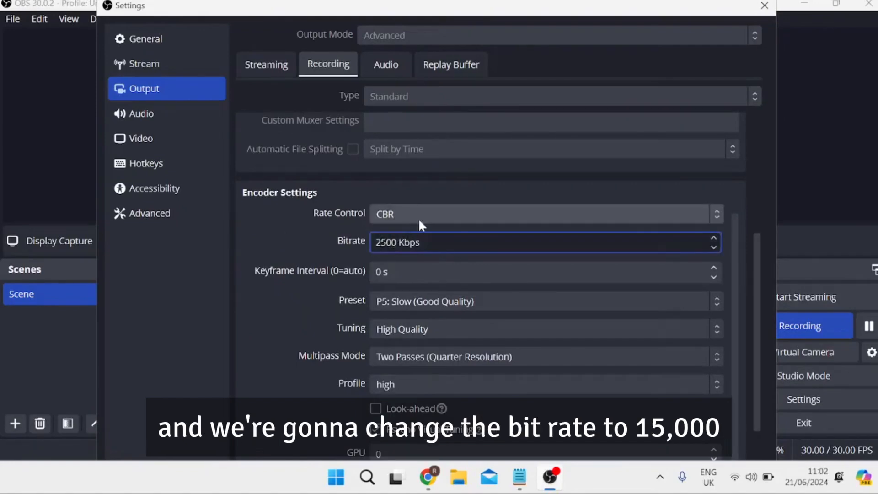
key(Right)
key(BackSpace)
key(BackSpace)
text(150)
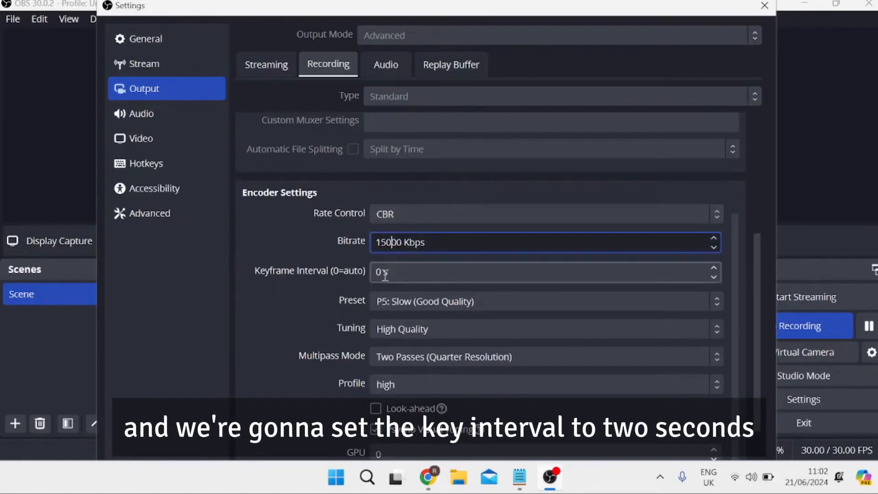
Set the recording encoder's keyframe interval to 2 s.
click(380, 273)
key(BackSpace)
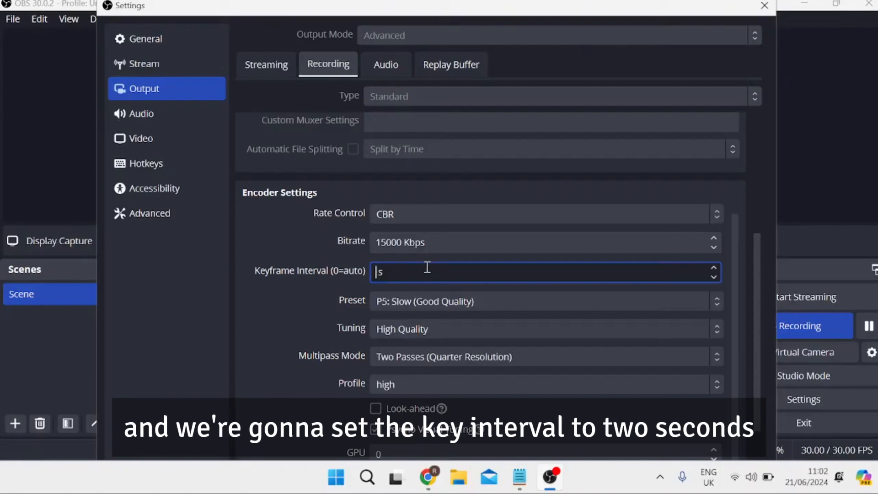
text(2)
click(292, 256)
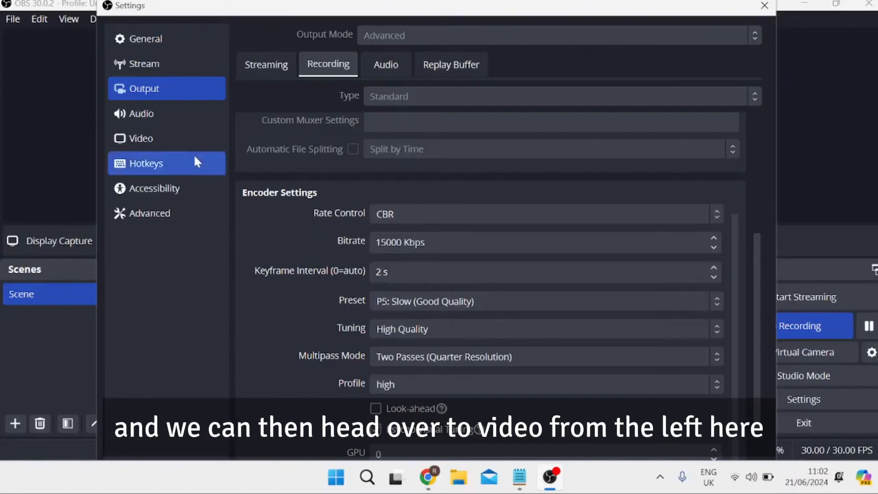
View the OBS video settings and check the monitor's resolution in the Windows display settings.
click(164, 142)
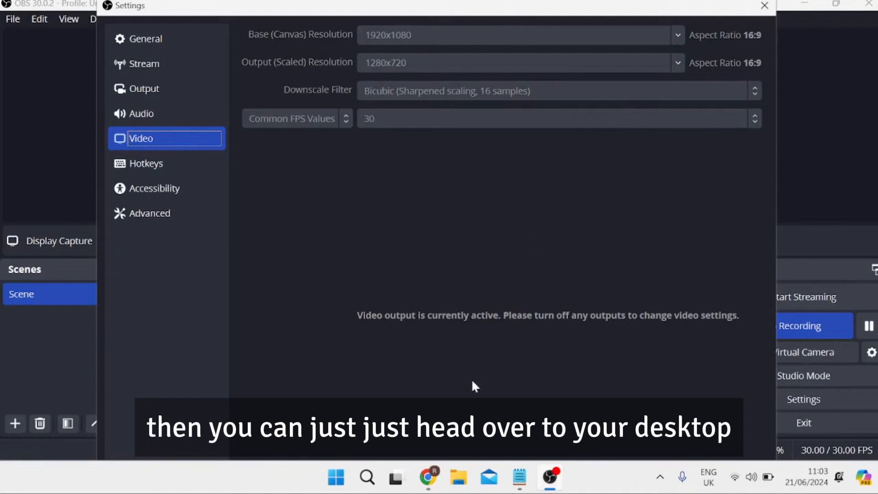
click(764, 5)
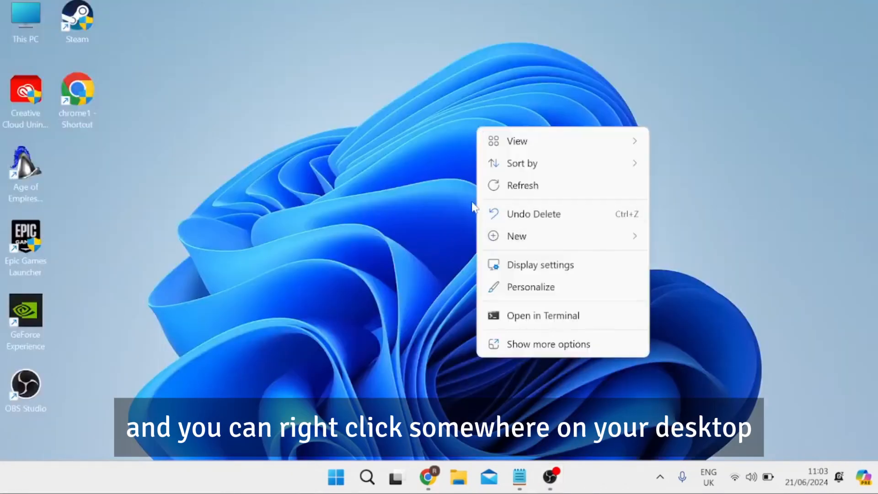
click(540, 264)
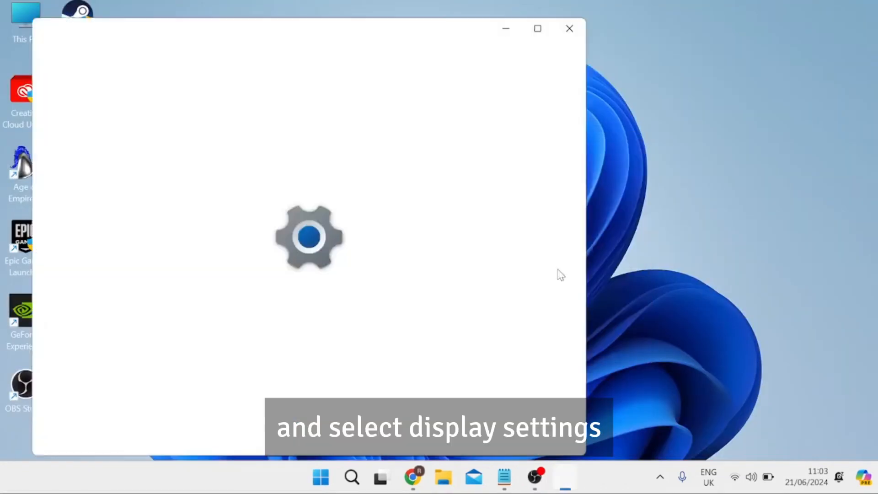
scroll(278, 256, down, 5)
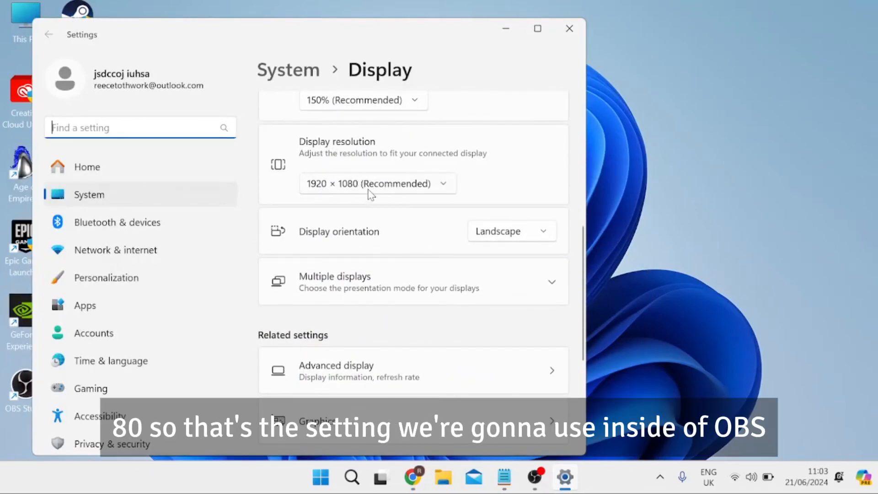
click(505, 28)
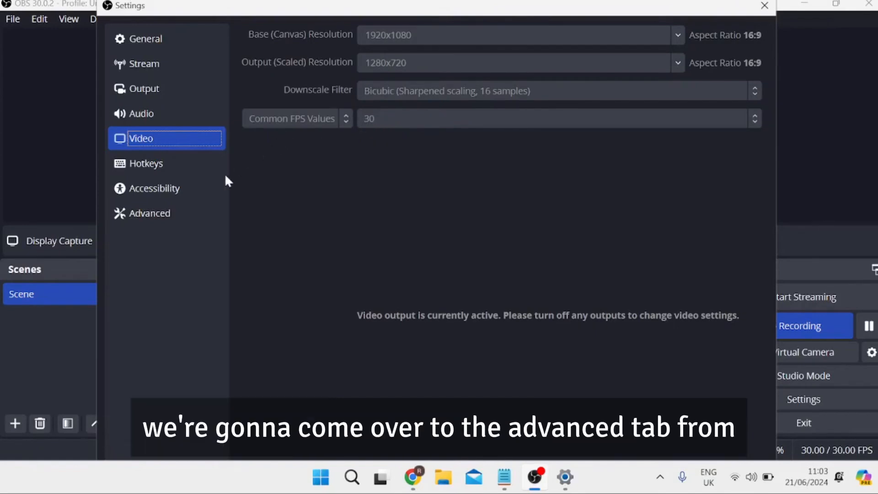
Set the process priority to Above Normal in the advanced settings and save all settings changes.
click(187, 218)
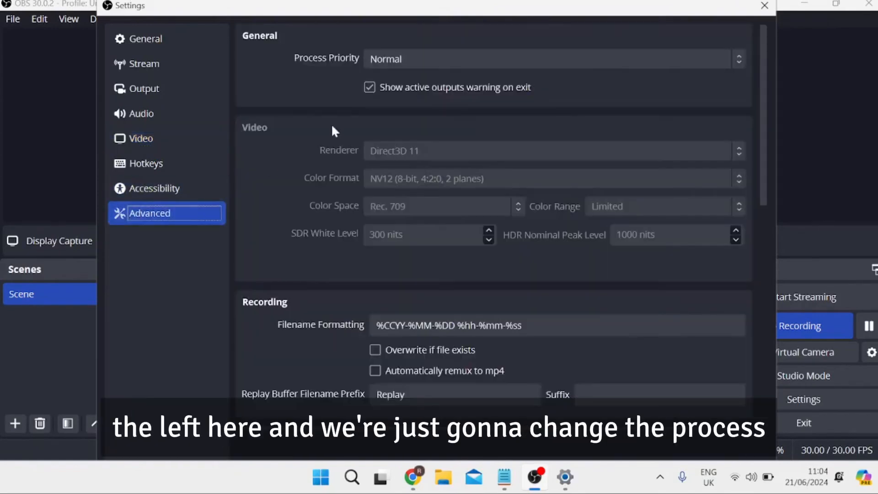
click(396, 59)
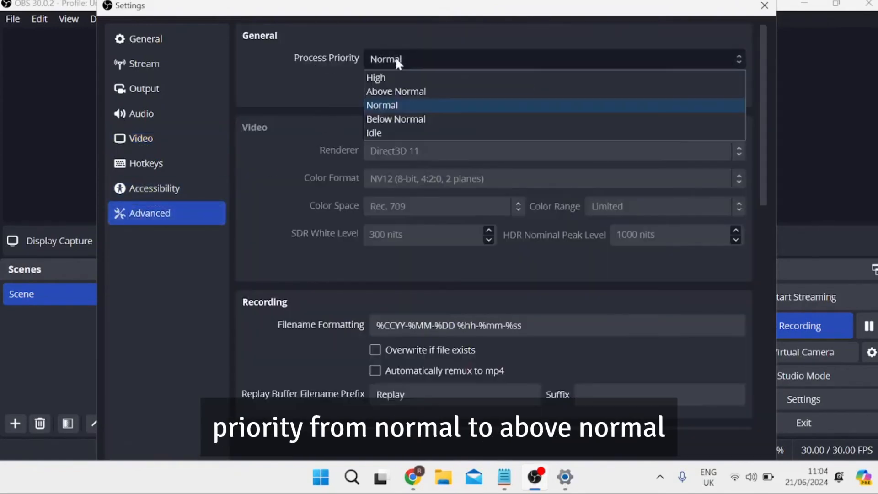
click(405, 91)
click(764, 6)
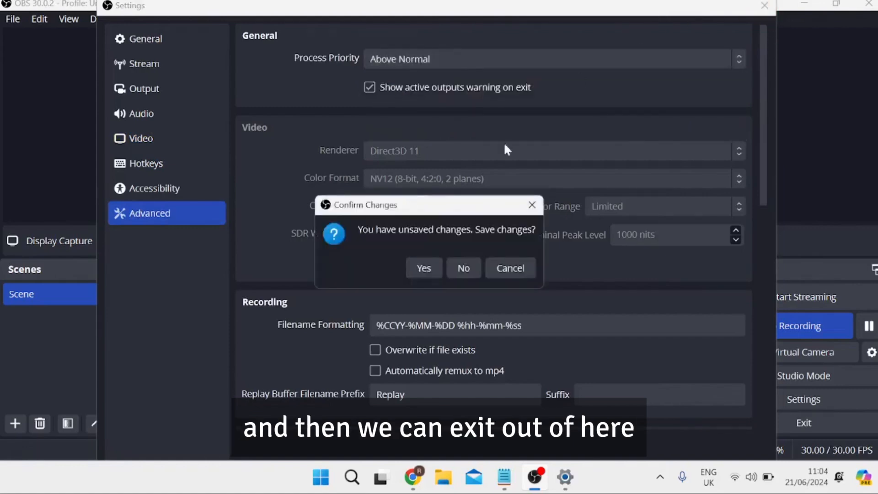
click(429, 267)
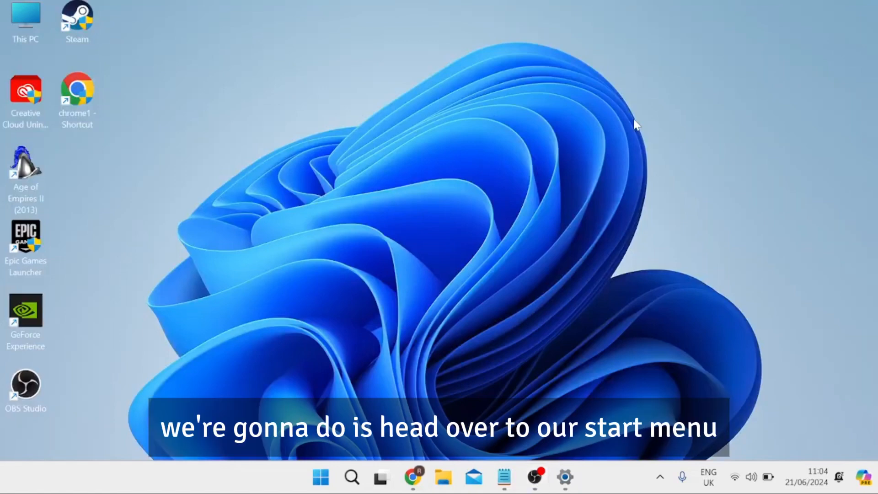
Open the Windows Settings app and go to the Graphics page of the system's display settings.
key(super)
text(settings)
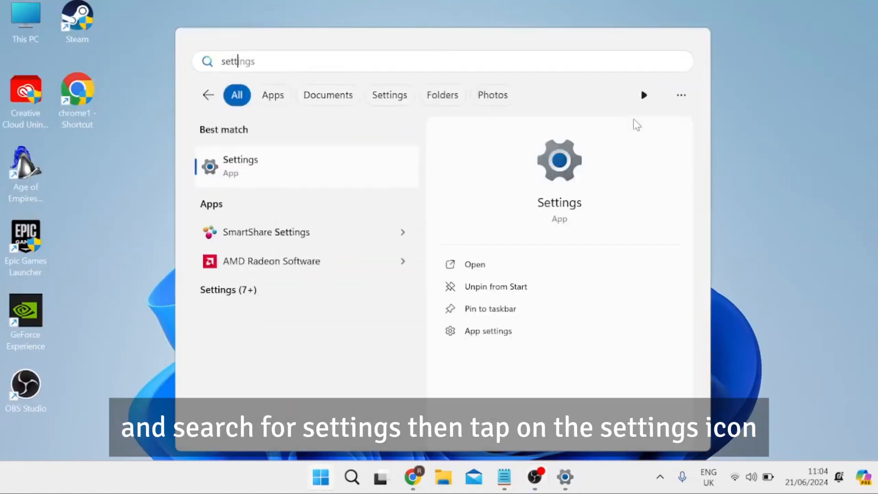
key(Return)
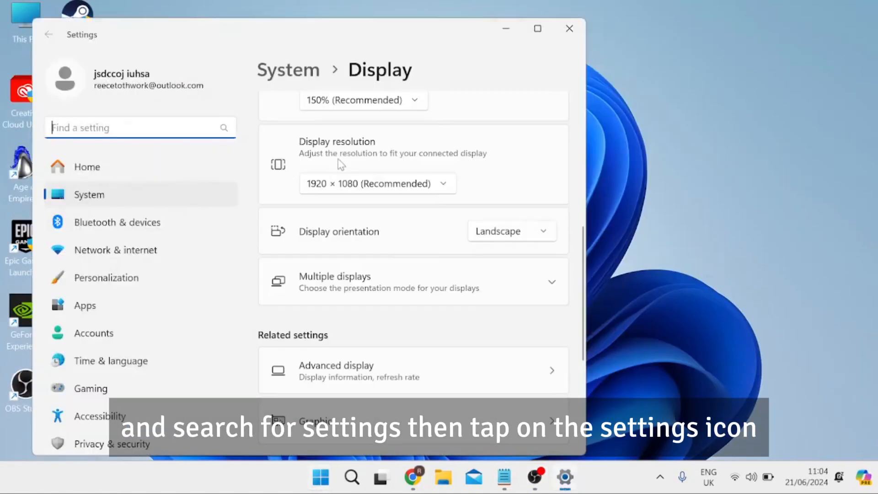
click(158, 196)
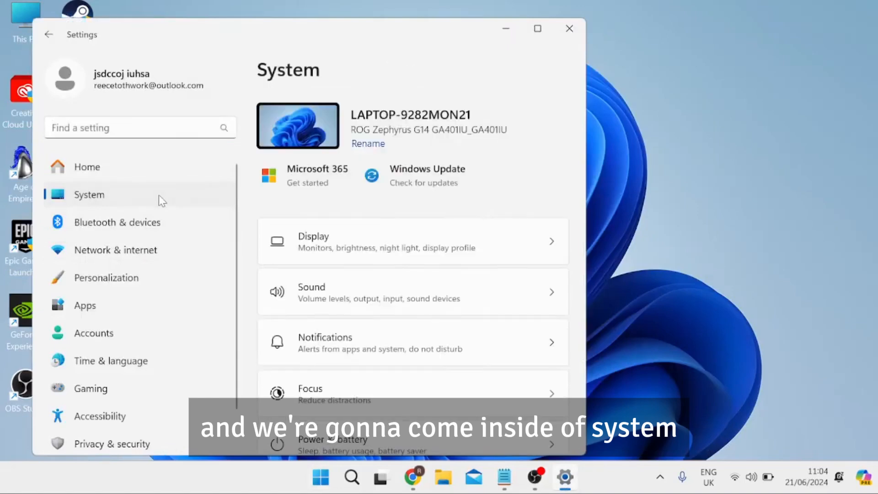
click(336, 240)
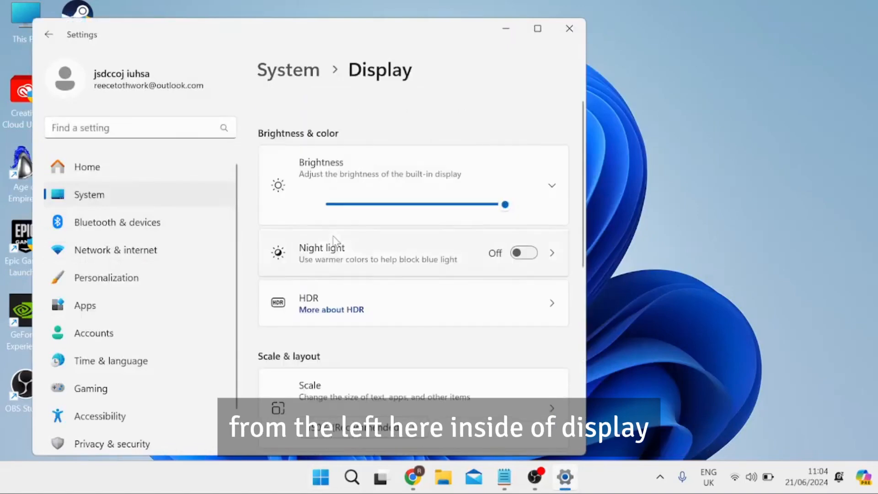
scroll(343, 247, down, 10)
click(304, 310)
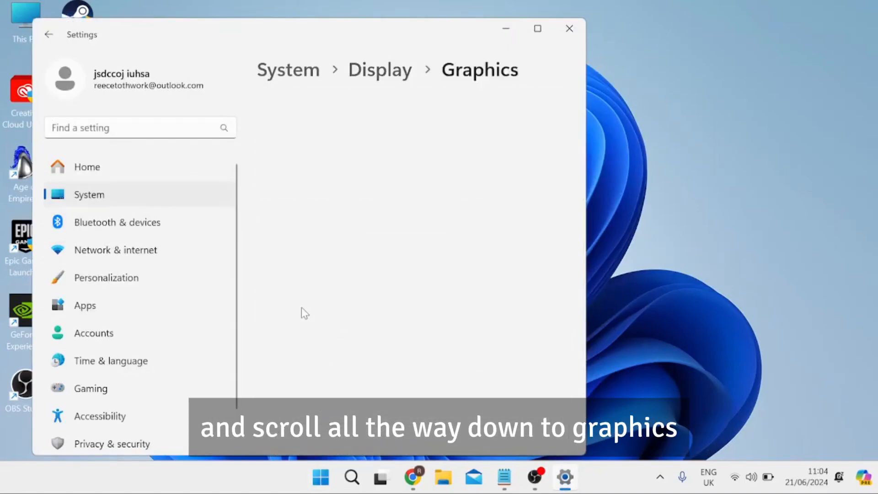
Start adding a desktop app to the custom graphics options and browse to the Program Files folder on the C: drive.
scroll(366, 192, down, 1)
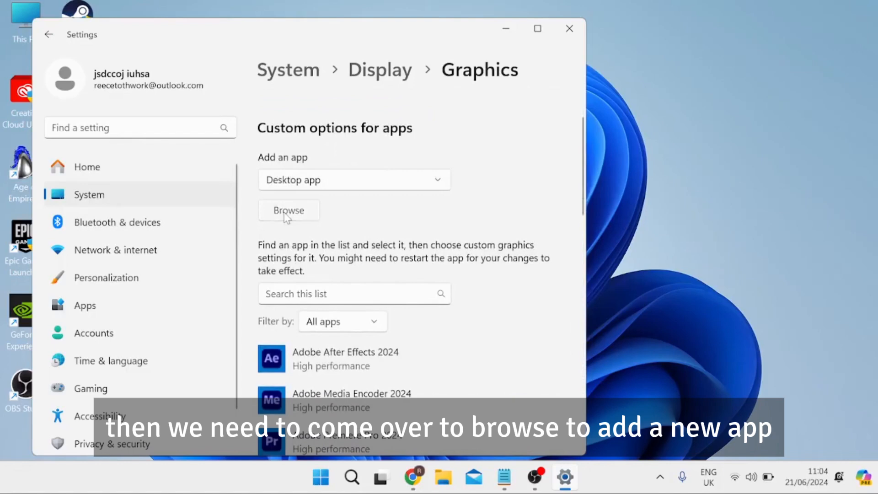
click(287, 211)
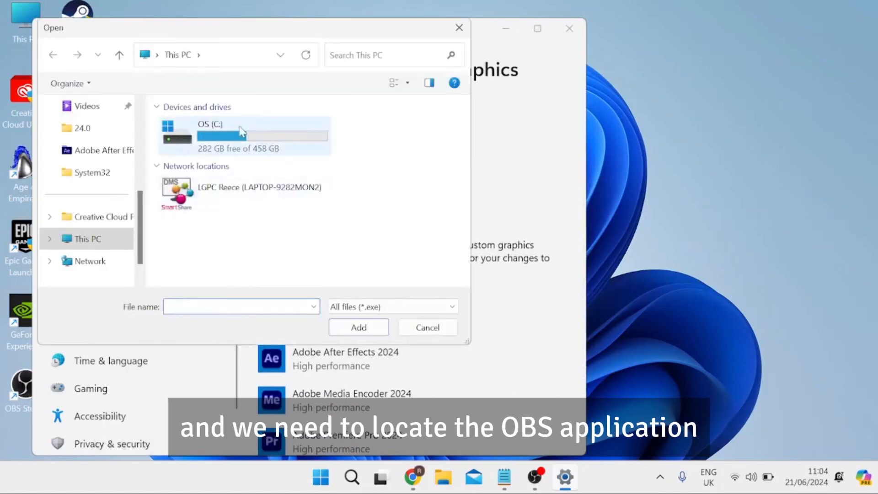
double_click(198, 144)
scroll(238, 206, down, 3)
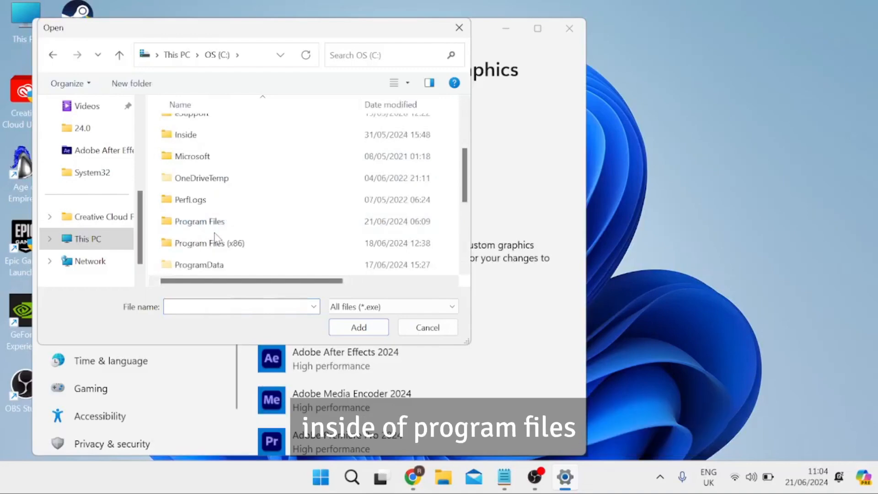
double_click(214, 224)
Add obs64.exe from the obs-studio\bin\64bit folder to the list of apps with custom graphics options.
scroll(236, 182, down, 5)
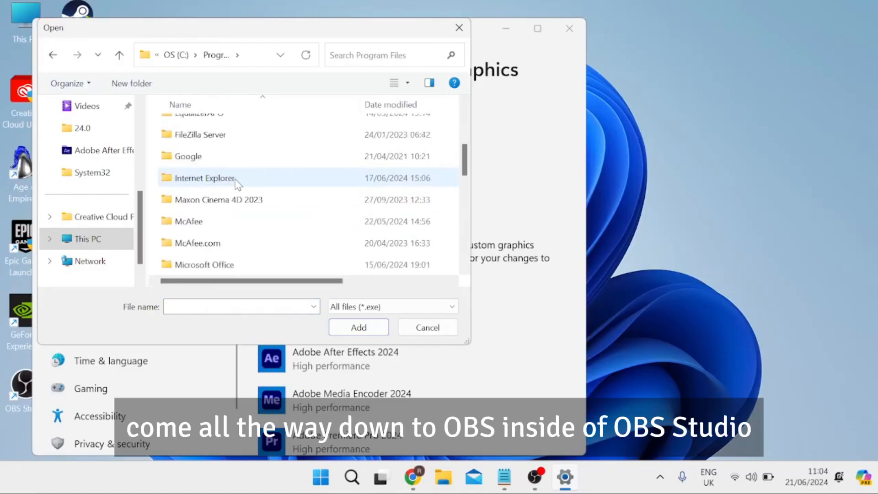
scroll(237, 183, down, 5)
scroll(235, 183, up, 1)
click(185, 202)
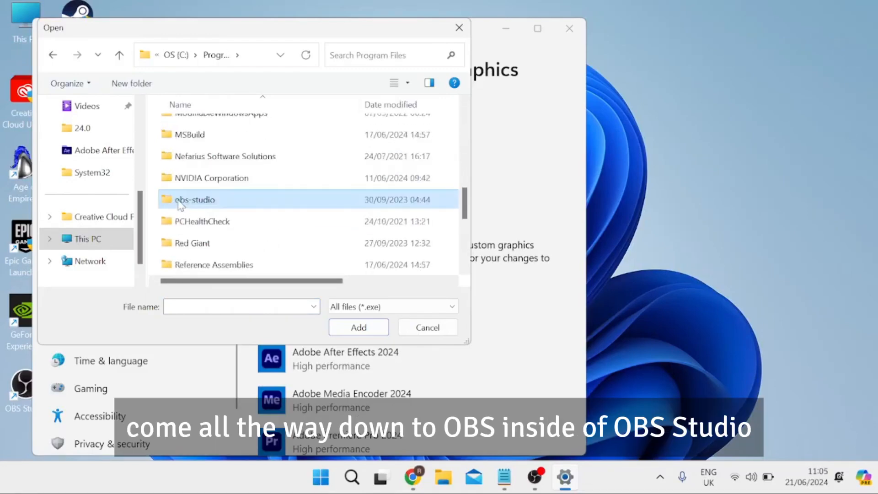
double_click(177, 204)
double_click(183, 128)
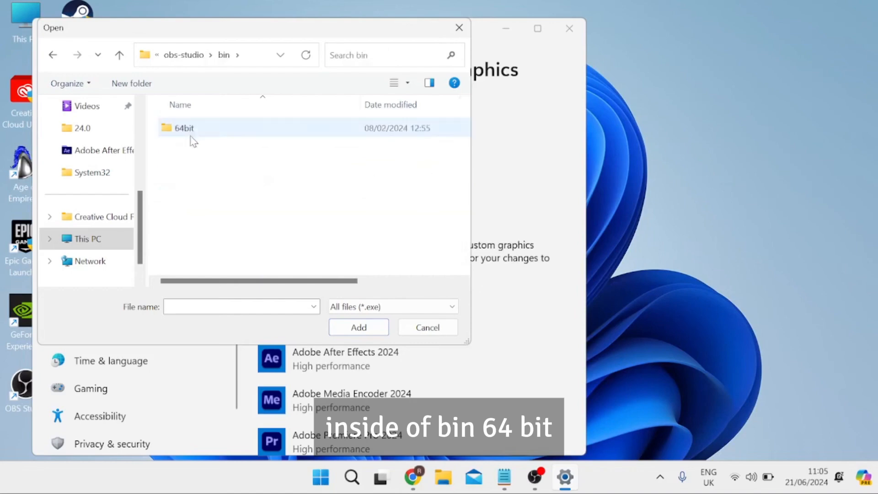
double_click(220, 135)
click(203, 216)
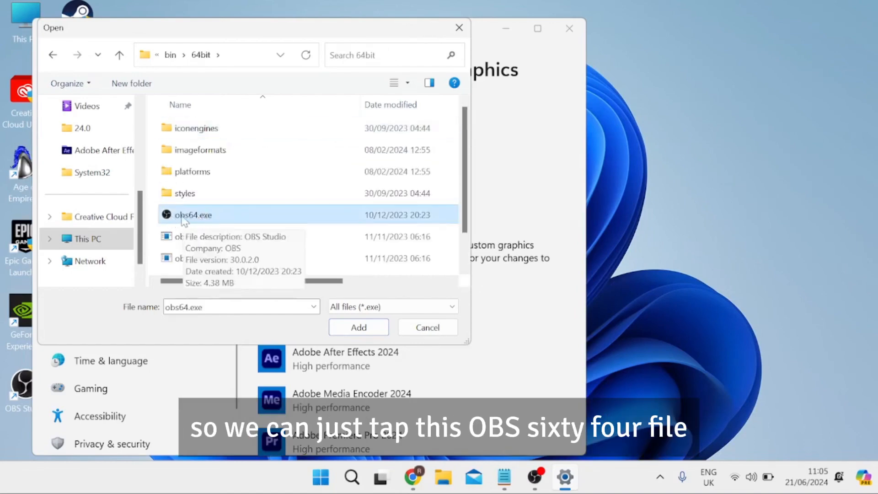
double_click(182, 215)
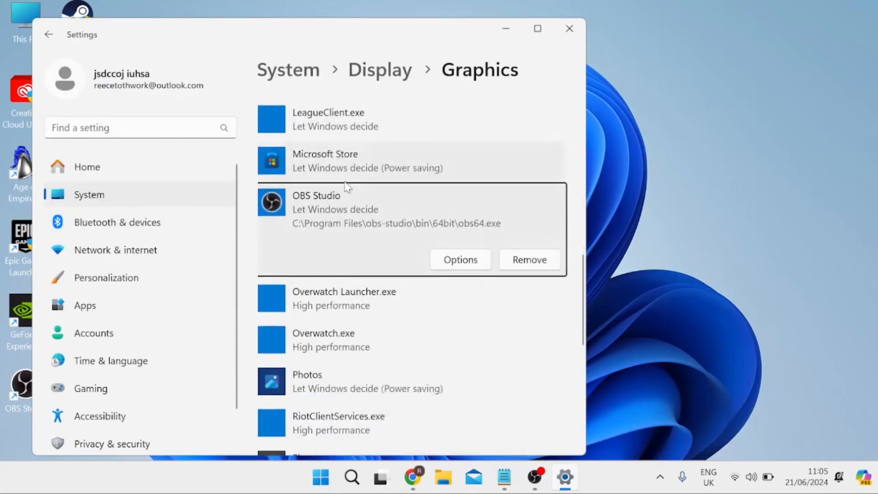
Set the graphics preference for OBS Studio to High performance.
click(462, 261)
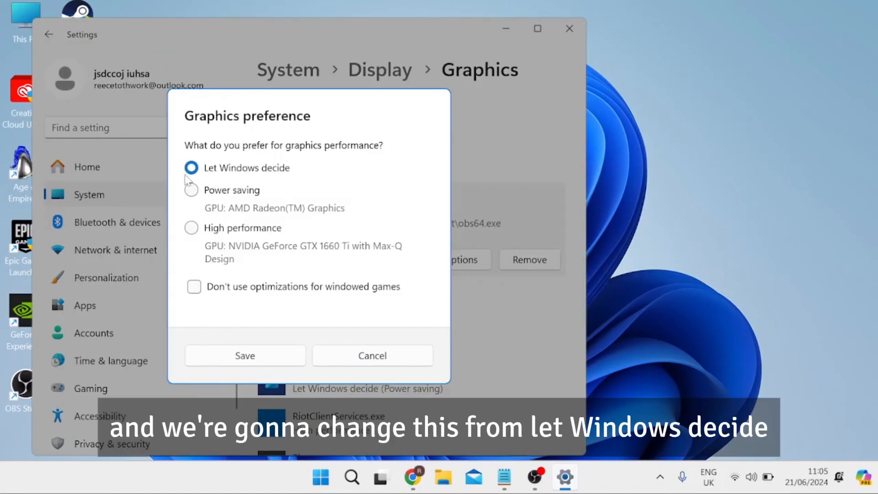
click(191, 228)
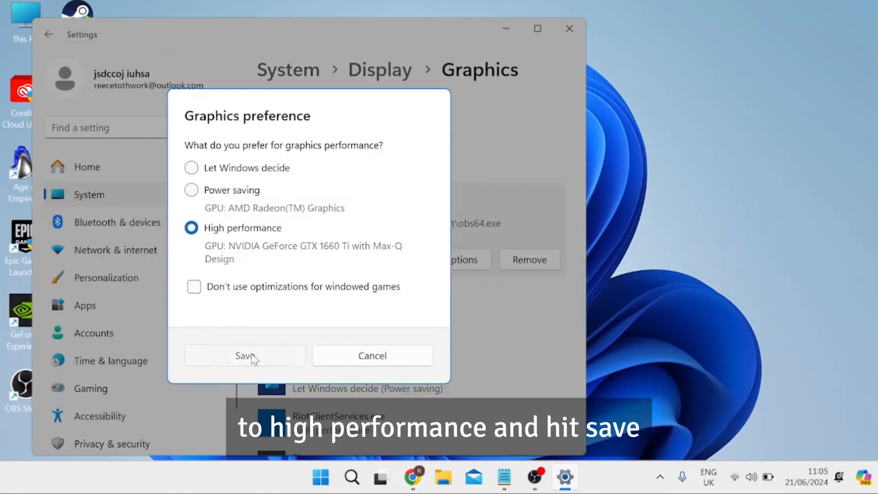